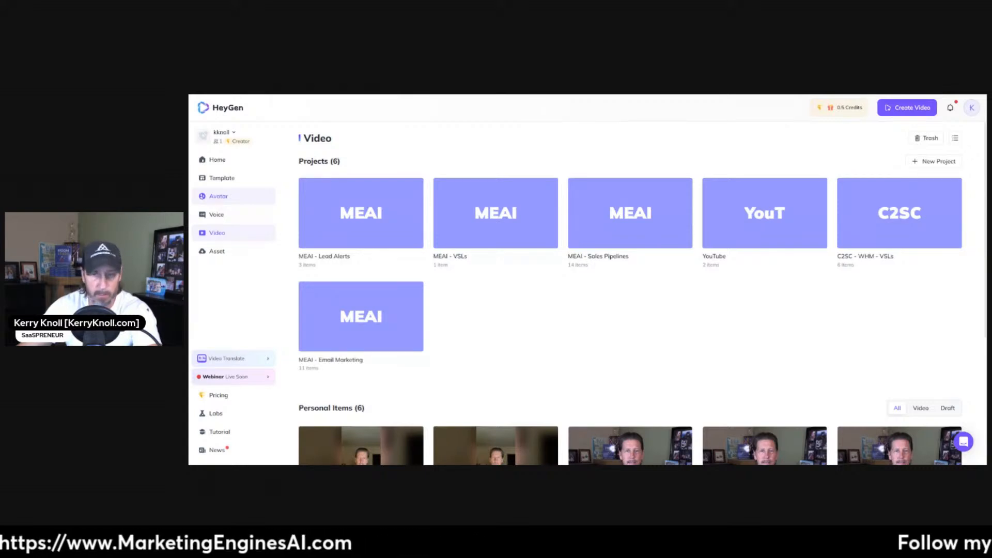
# Examine the custom avatars and the Studio Avatar selection in the Avatar Library.
pyautogui.click(218, 201)
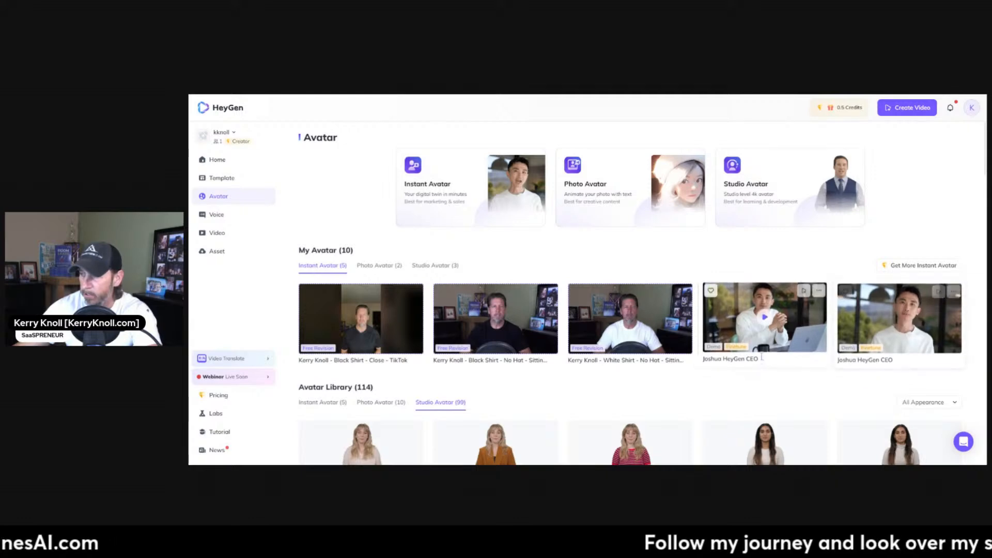
pyautogui.scroll(-2, 672, 362)
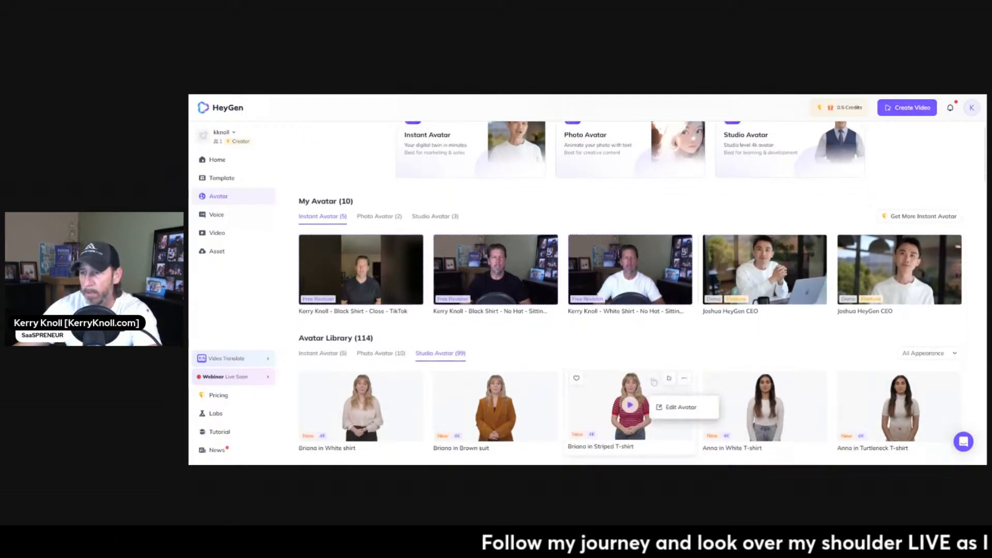
pyautogui.scroll(-2, 548, 341)
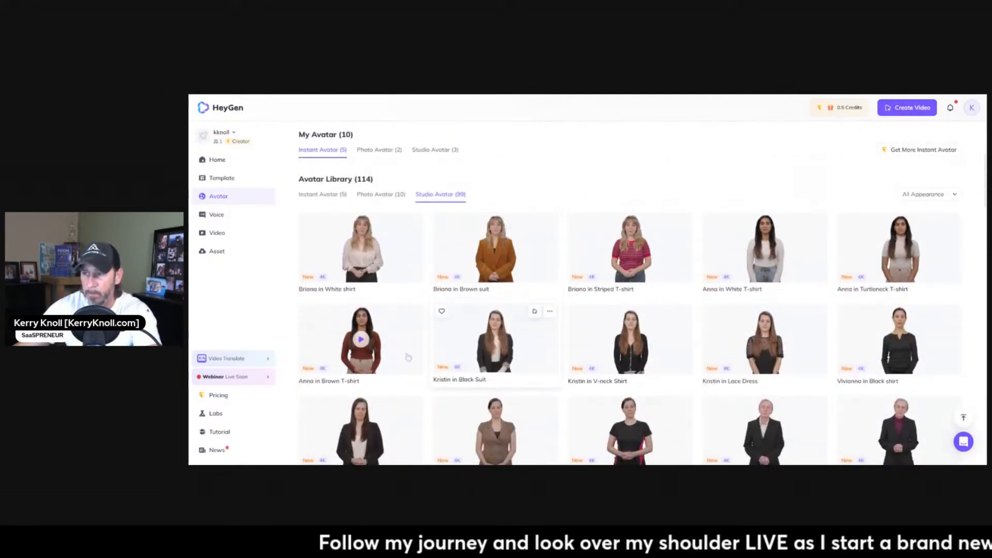
pyautogui.moveTo(414, 309)
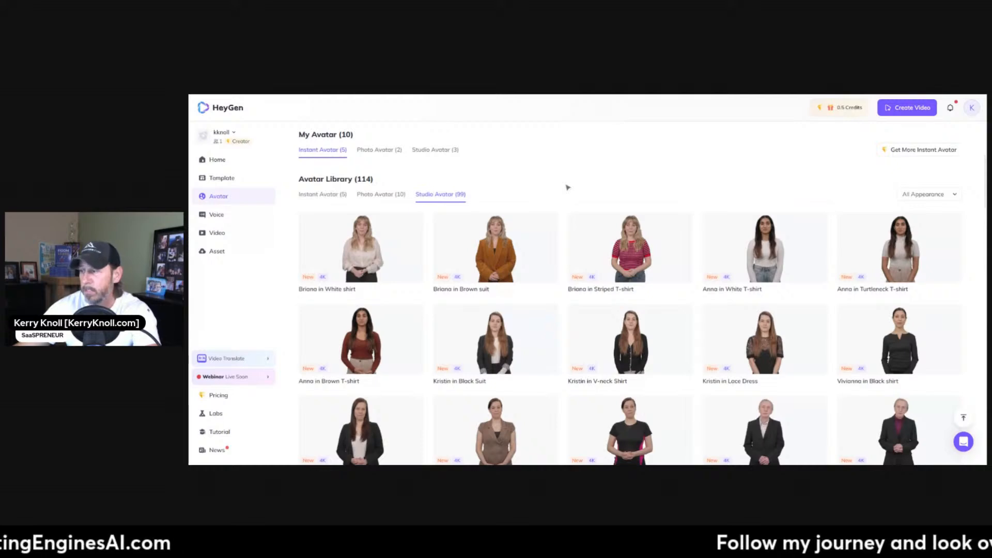
pyautogui.scroll(-3, 568, 188)
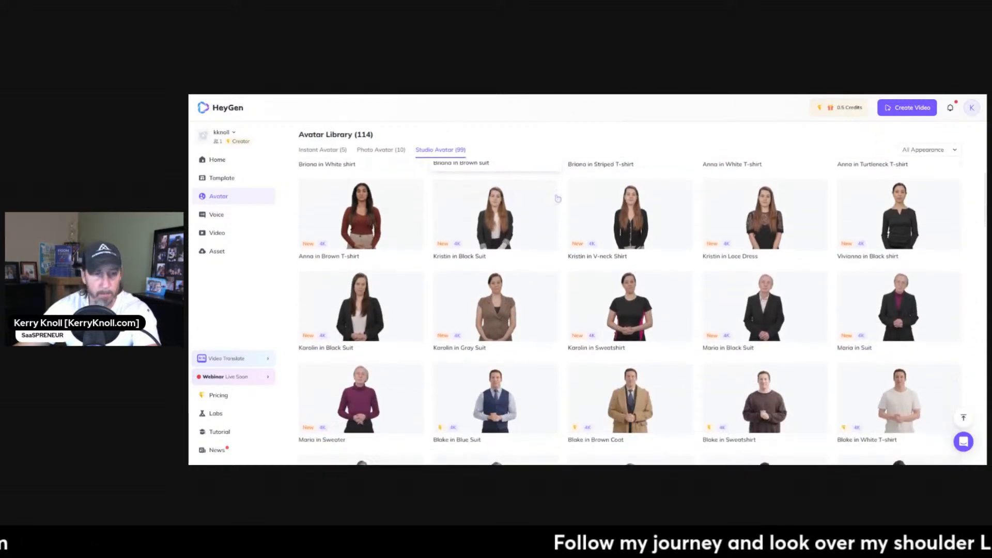
pyautogui.scroll(-4, 557, 199)
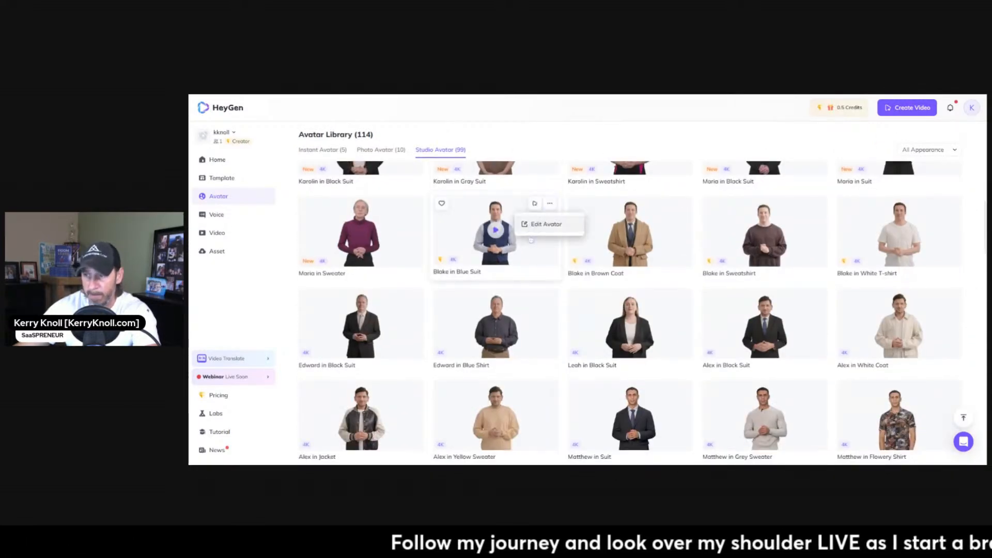
pyautogui.scroll(-8, 531, 241)
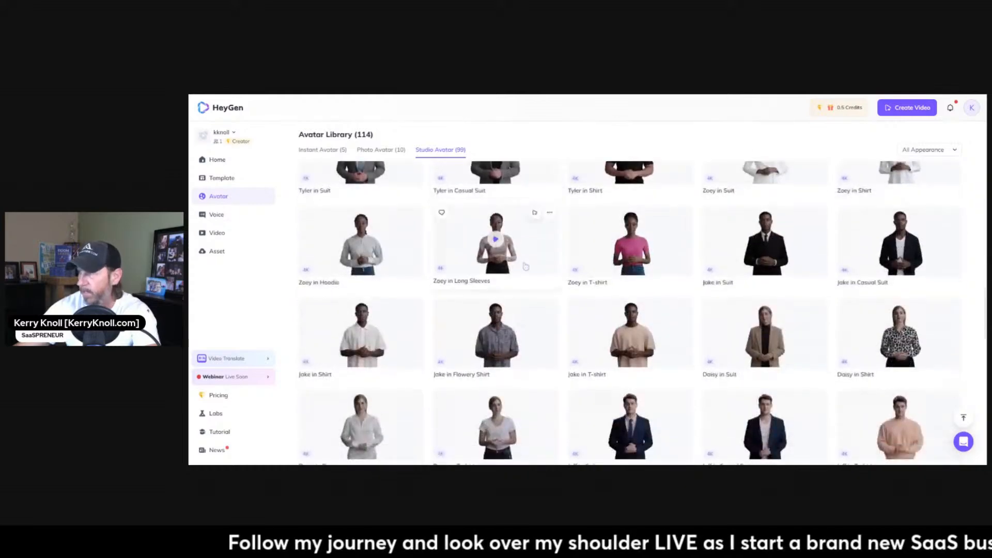
pyautogui.scroll(-10, 525, 266)
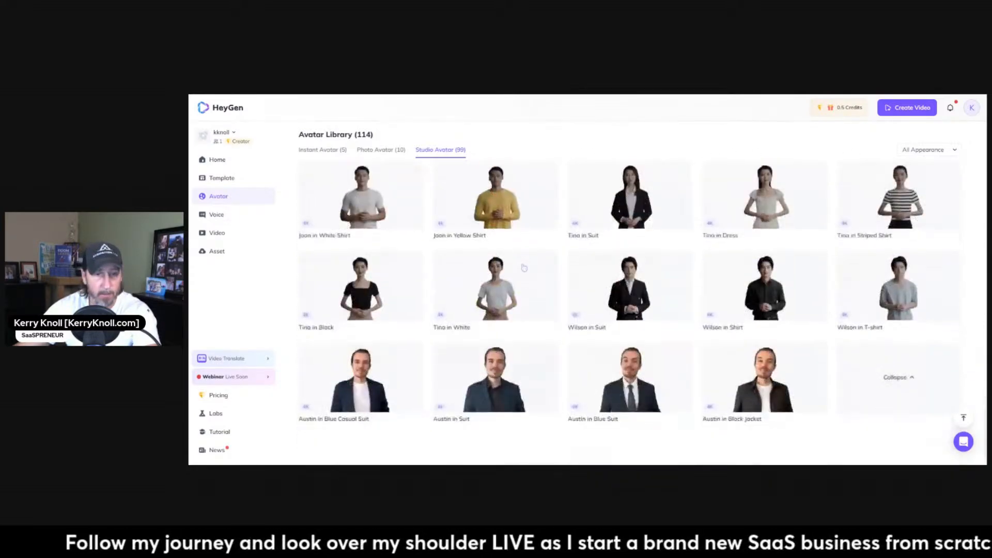
pyautogui.moveTo(524, 268)
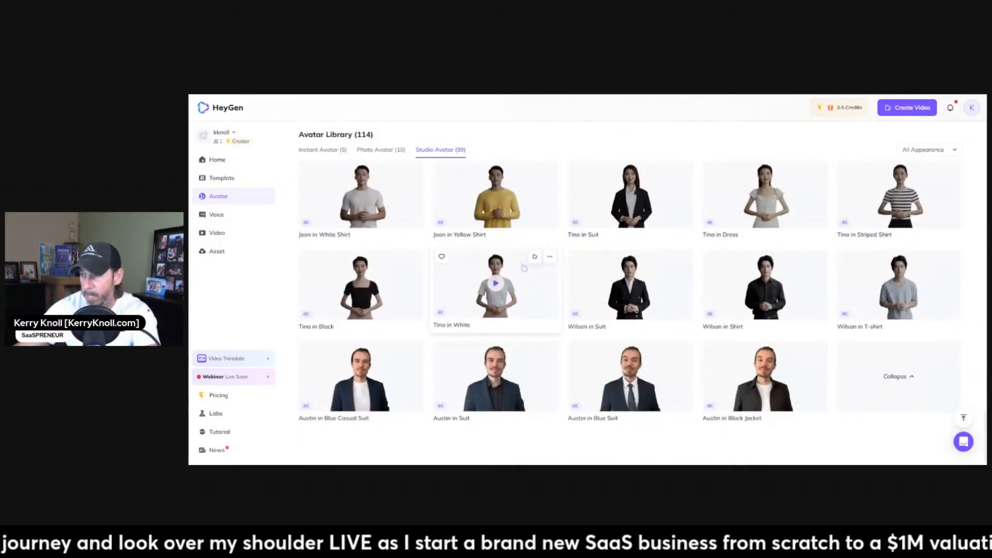
pyautogui.scroll(10, 524, 267)
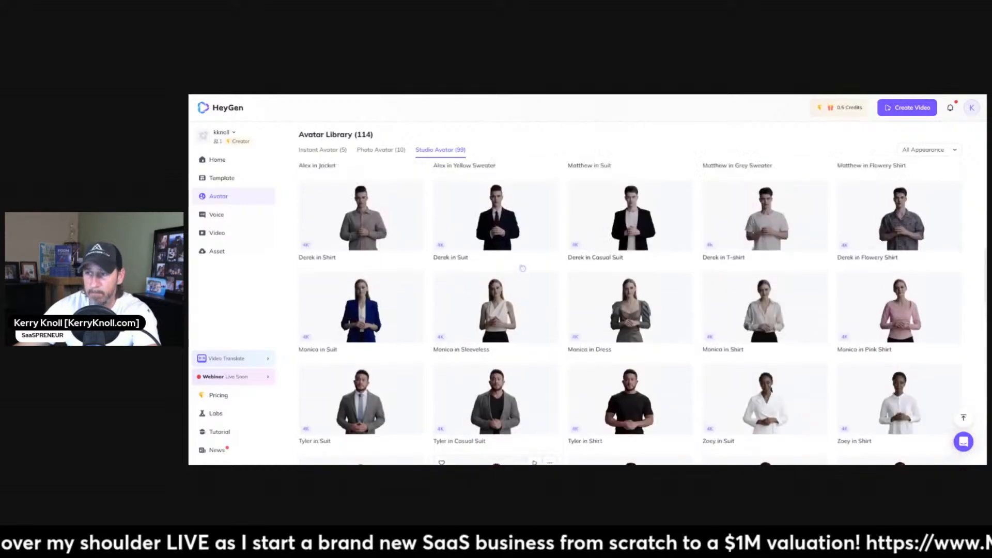
pyautogui.scroll(8, 523, 267)
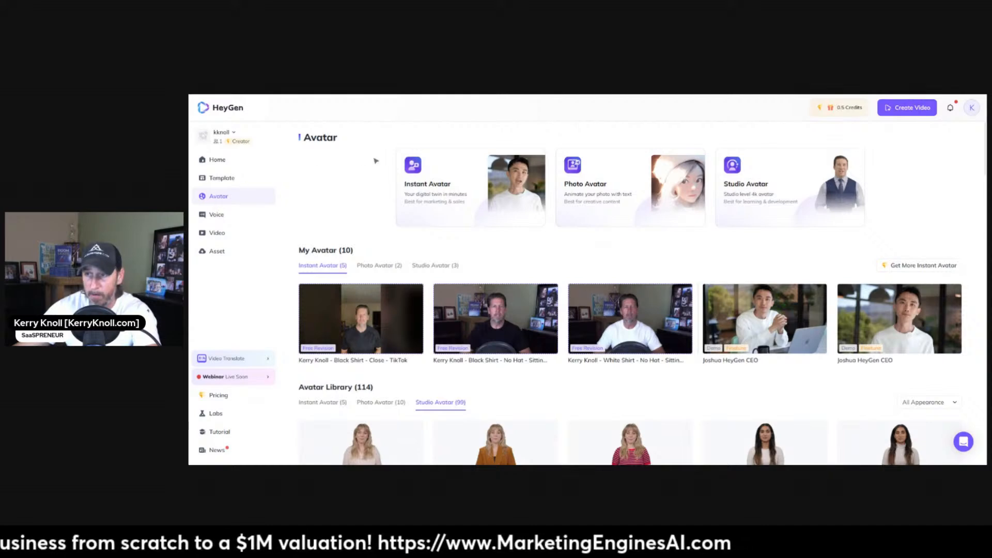
# Create a new portrait video using the "Black Shirt - Close - TikTok" instant avatar.
pyautogui.click(907, 107)
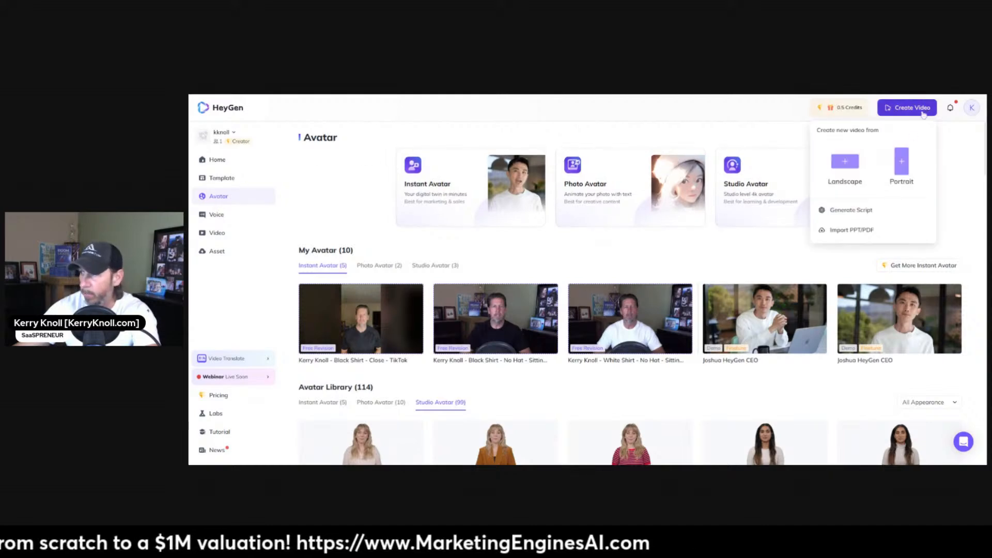
pyautogui.click(902, 164)
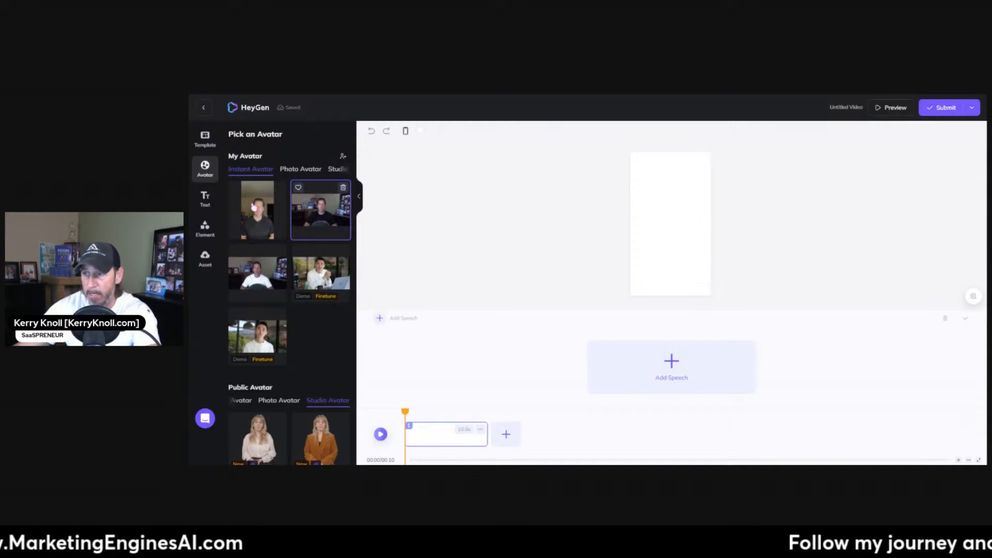
pyautogui.click(254, 211)
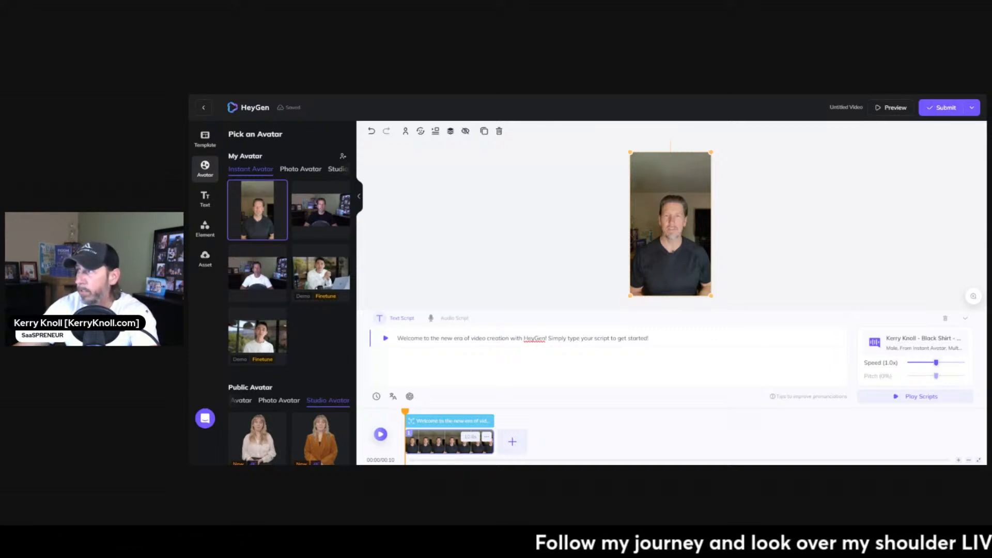
# Replace the placeholder speech with the Video #1 script, "Ever miss an important incoming call?", from the Missed Call Text Back document in Google Docs.
pyautogui.click(649, 339)
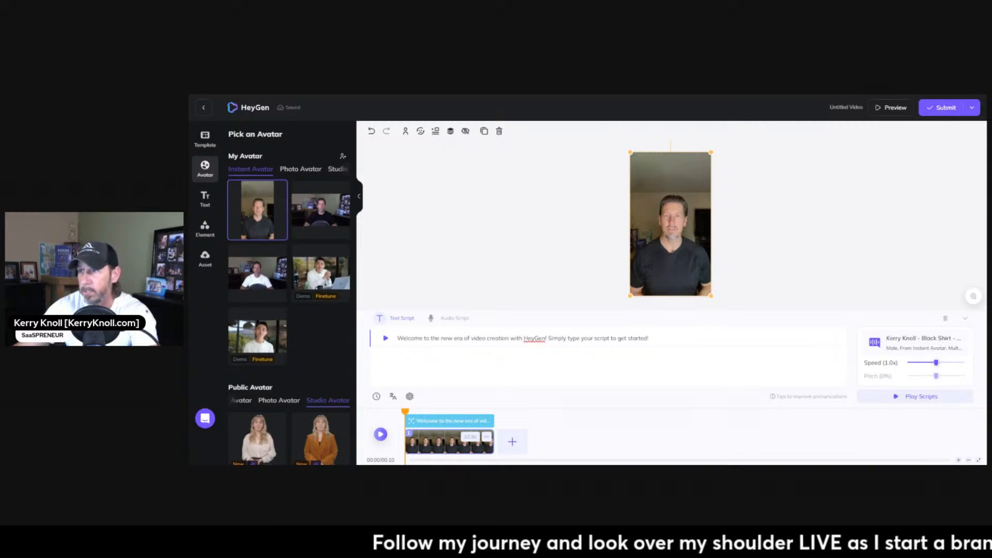
pyautogui.hotkey('ctrl', 'Tab')
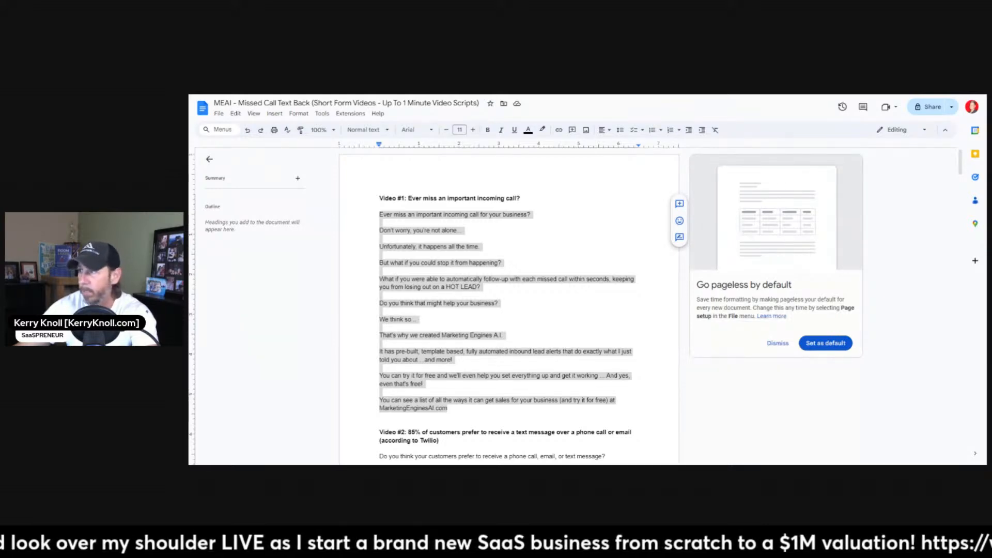
pyautogui.click(441, 96)
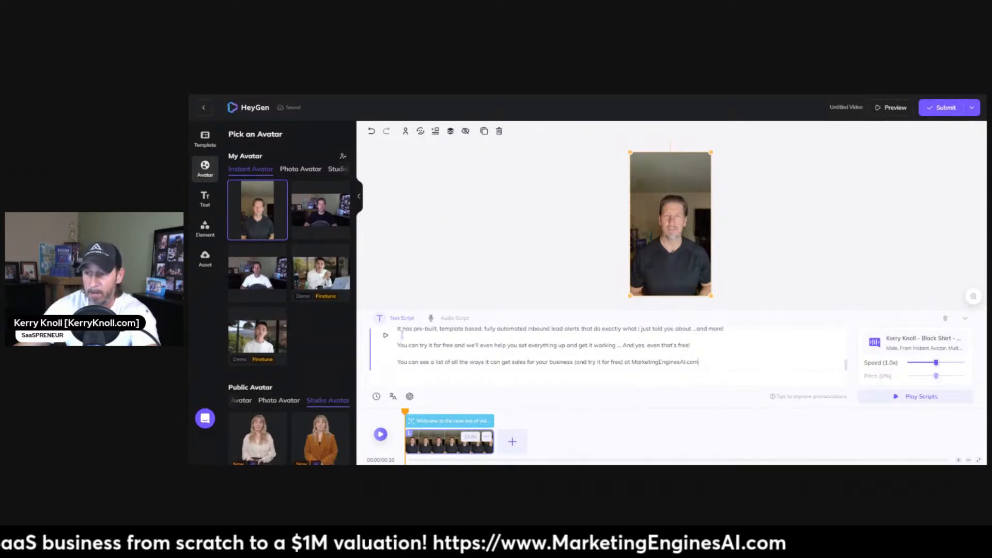
# Check the pasted script back to its first line and view the AI voices available for the avatar.
pyautogui.moveTo(398, 333); pyautogui.dragTo(332, 301)
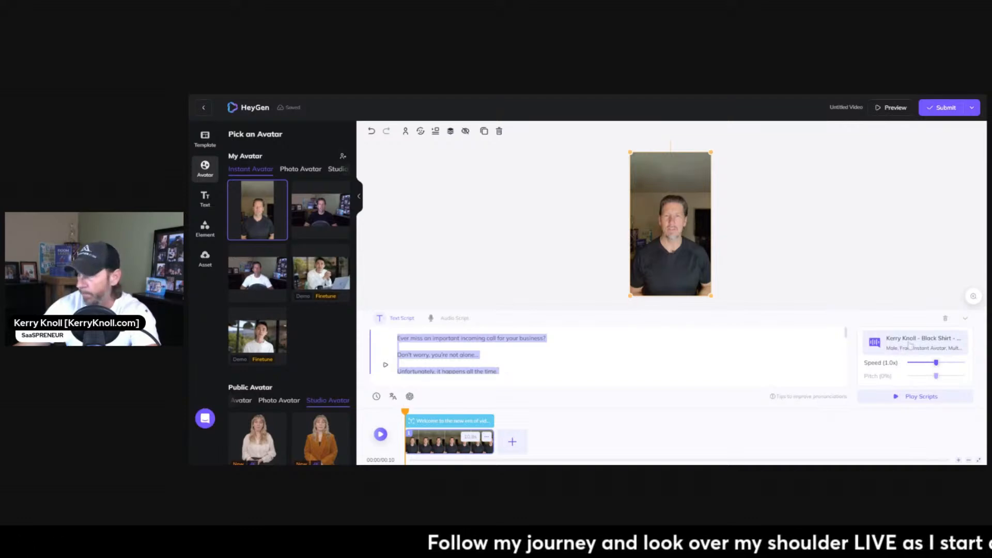
pyautogui.click(910, 345)
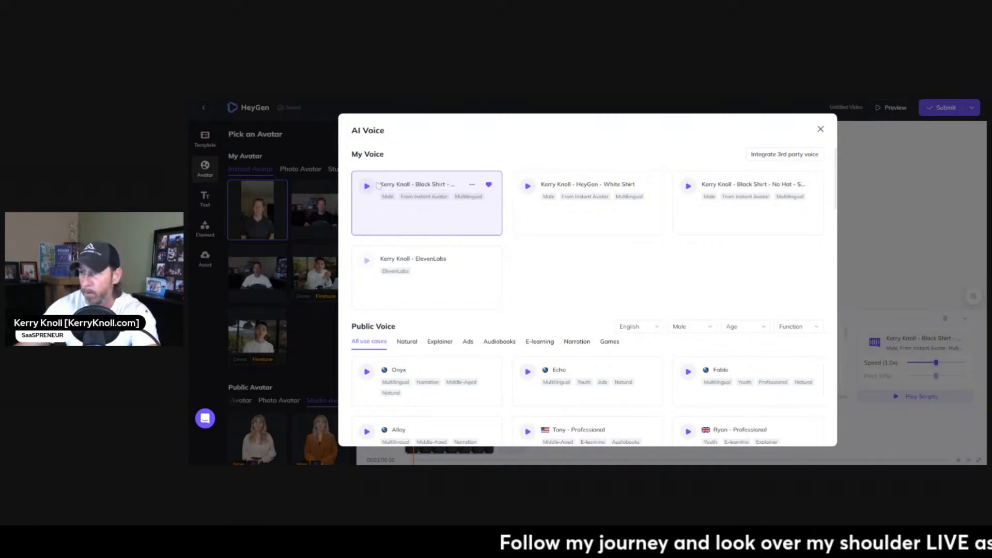
pyautogui.click(821, 130)
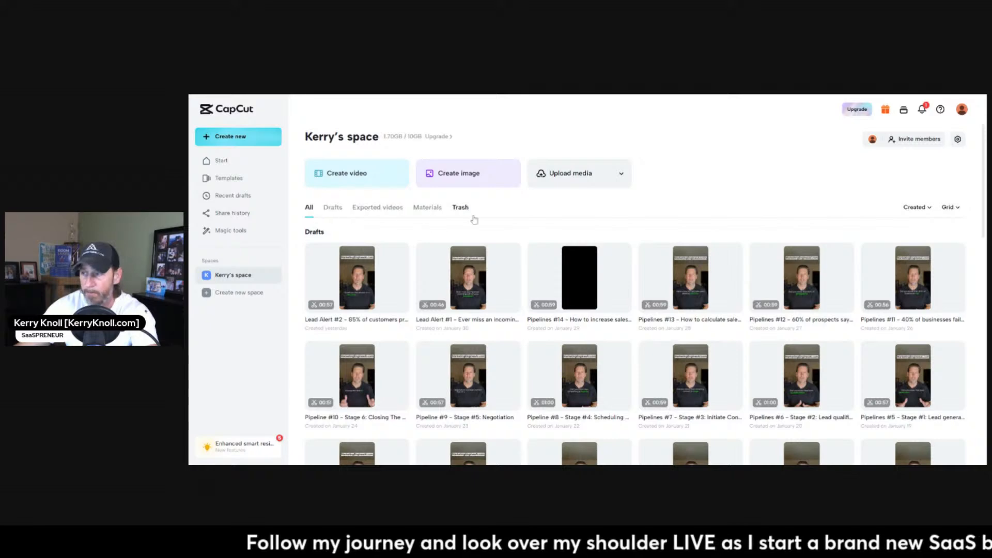
# Switch to CapCut, open the draft "Lead Alert #1 - Ever miss an incoming call?" and dismiss the introductory tips.
pyautogui.scroll(-3, 734, 232)
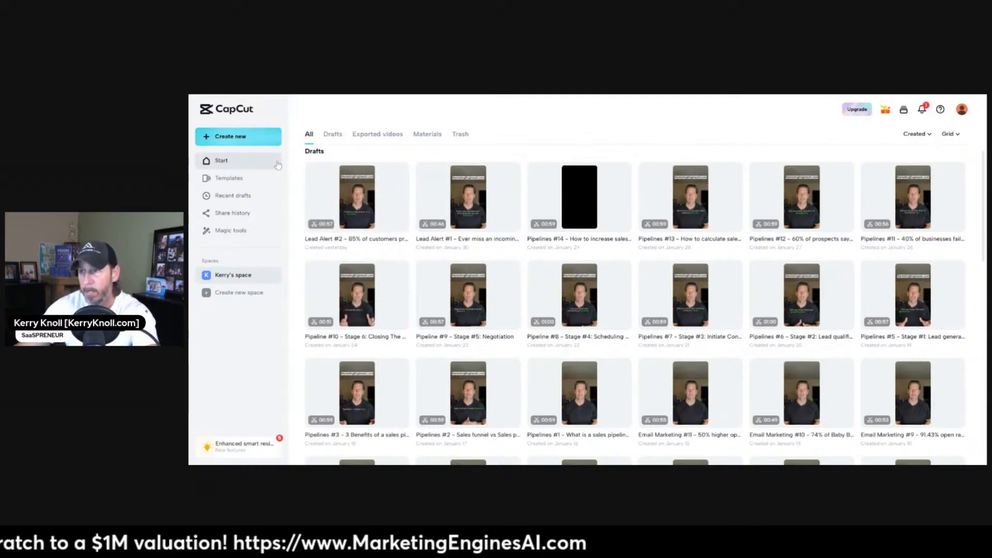
pyautogui.click(241, 140)
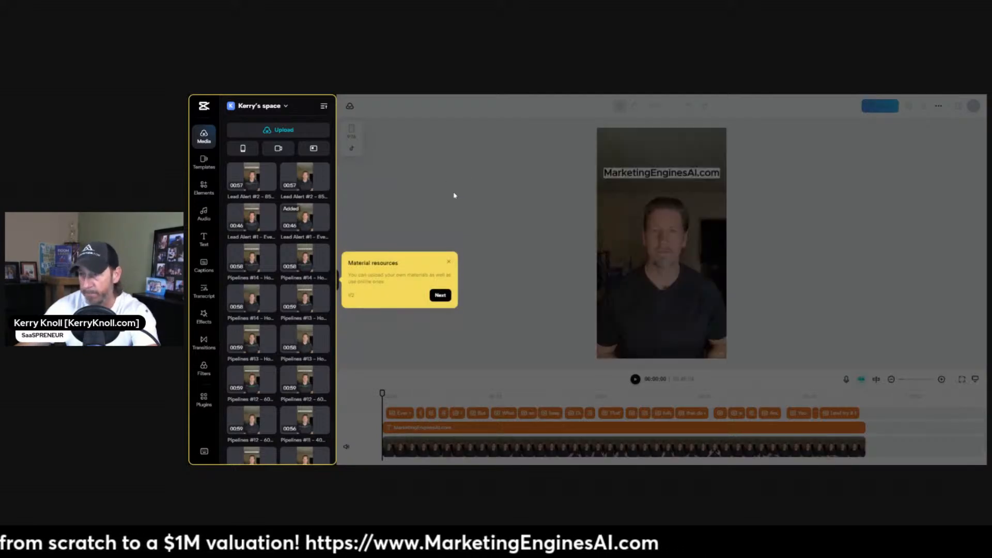
pyautogui.click(449, 262)
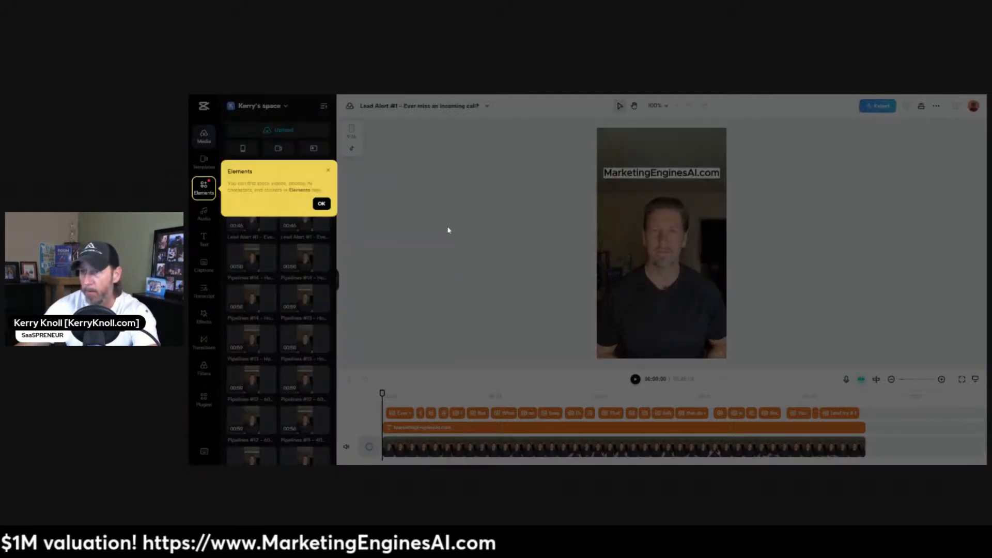
pyautogui.click(331, 172)
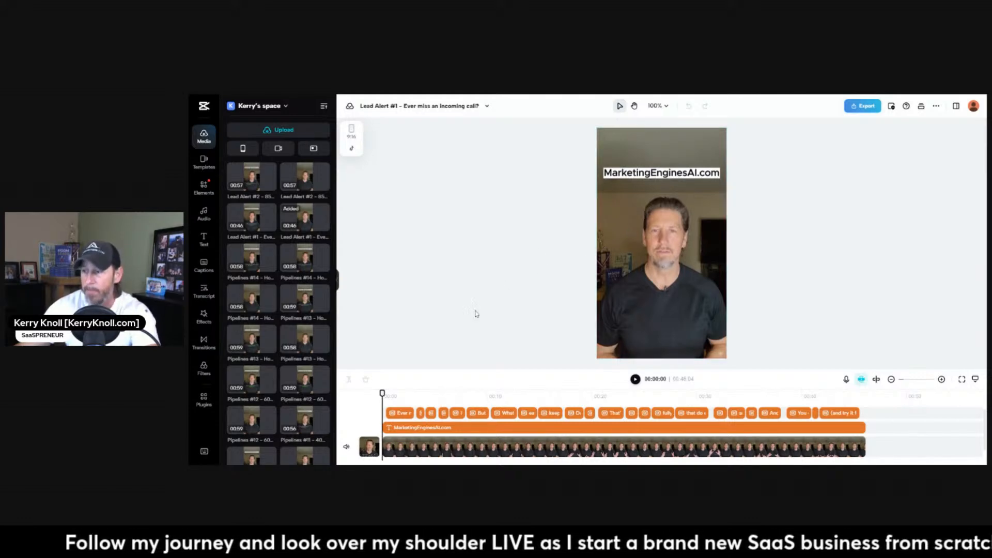
# View the text templates and the formatting settings of the MarketingEnginesAI.com heading in the video.
pyautogui.click(204, 240)
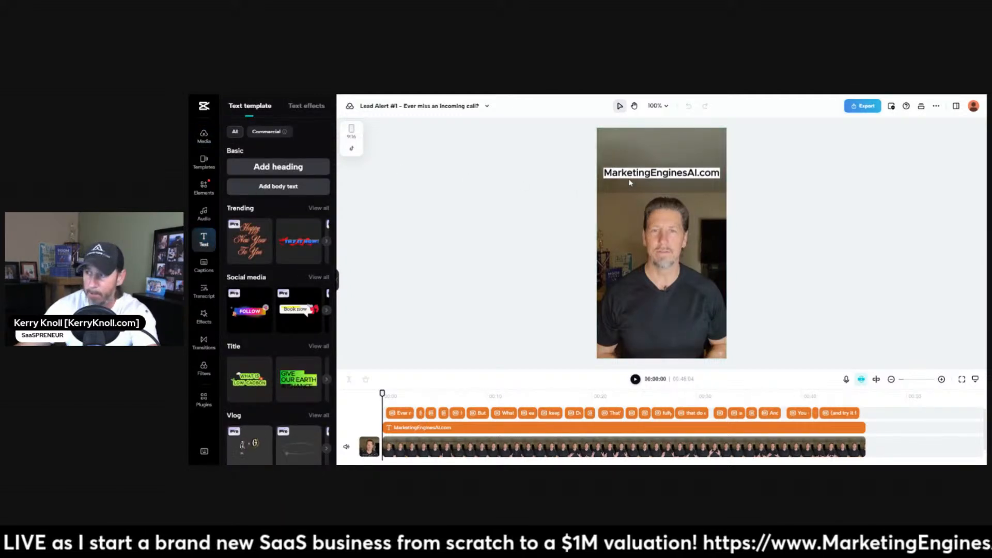
pyautogui.click(674, 179)
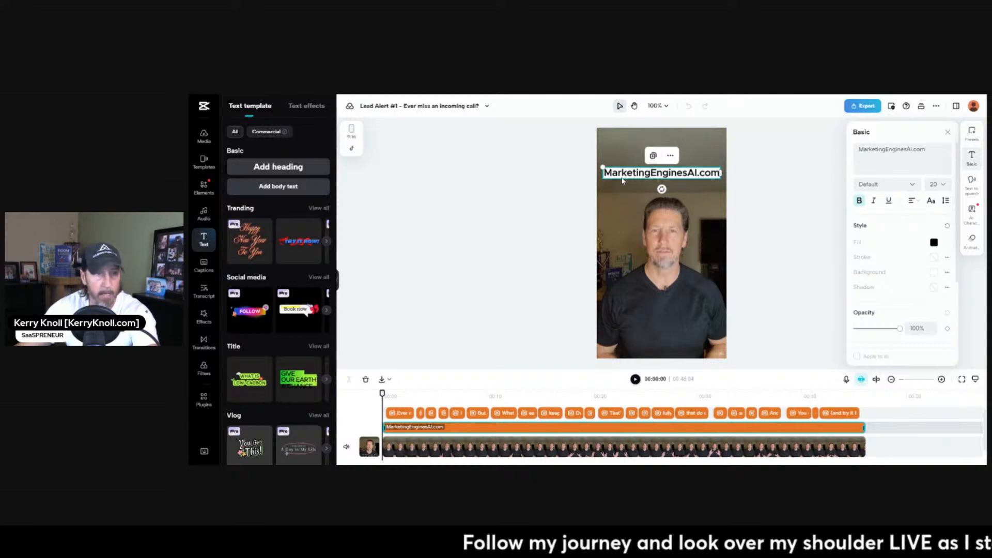
pyautogui.click(949, 133)
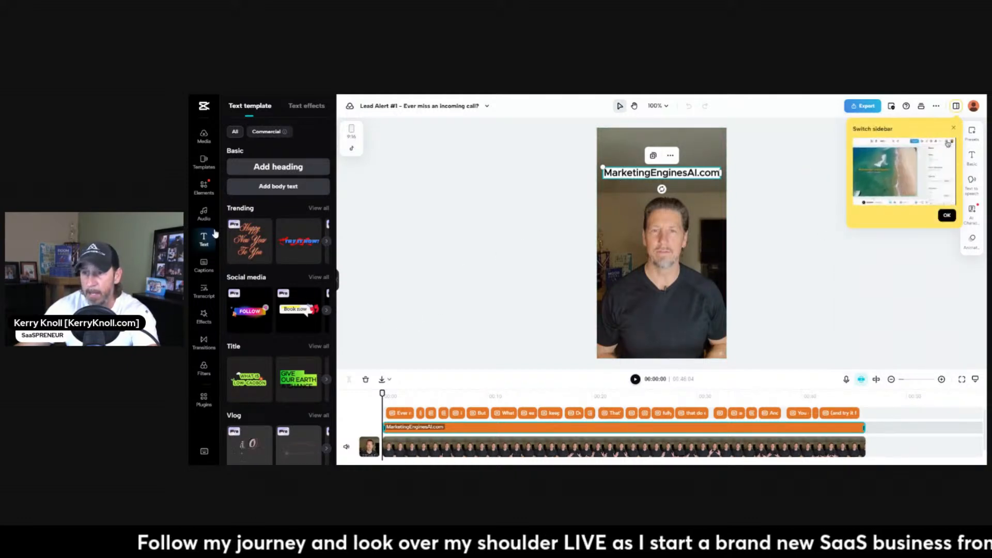
# Preview the captions in the opening seconds and select the first caption, "Ever miss an important incoming call for your business?".
pyautogui.click(203, 272)
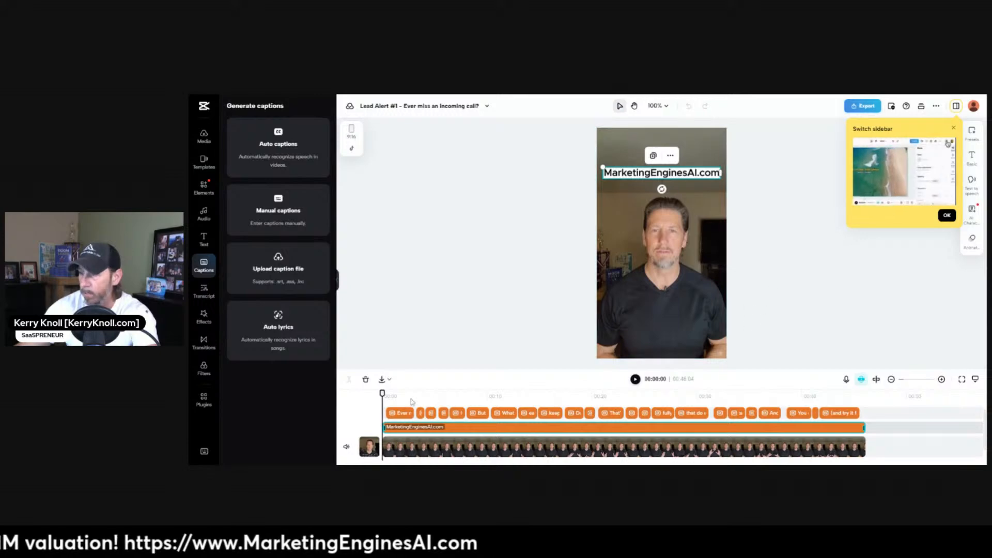
pyautogui.press('space')
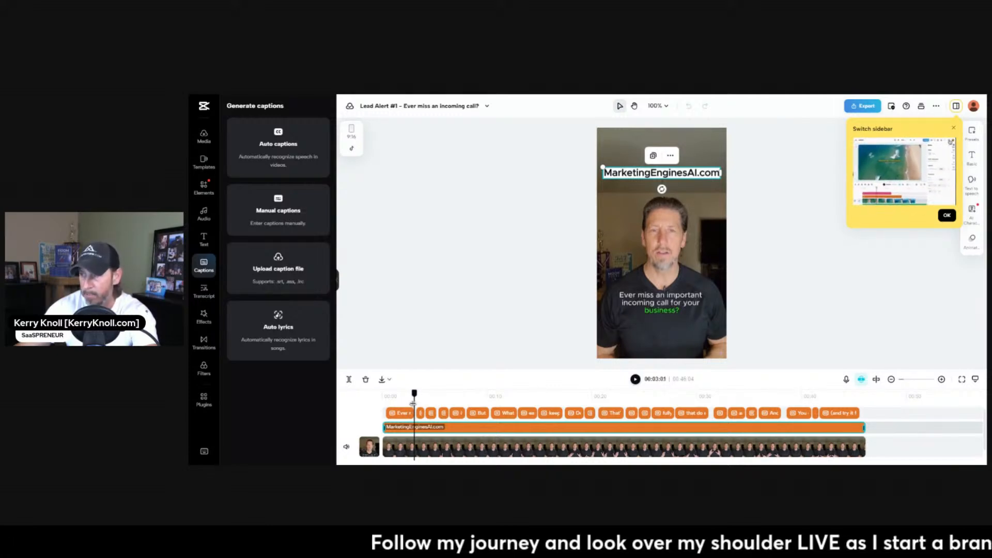
pyautogui.moveTo(415, 404); pyautogui.dragTo(416, 405)
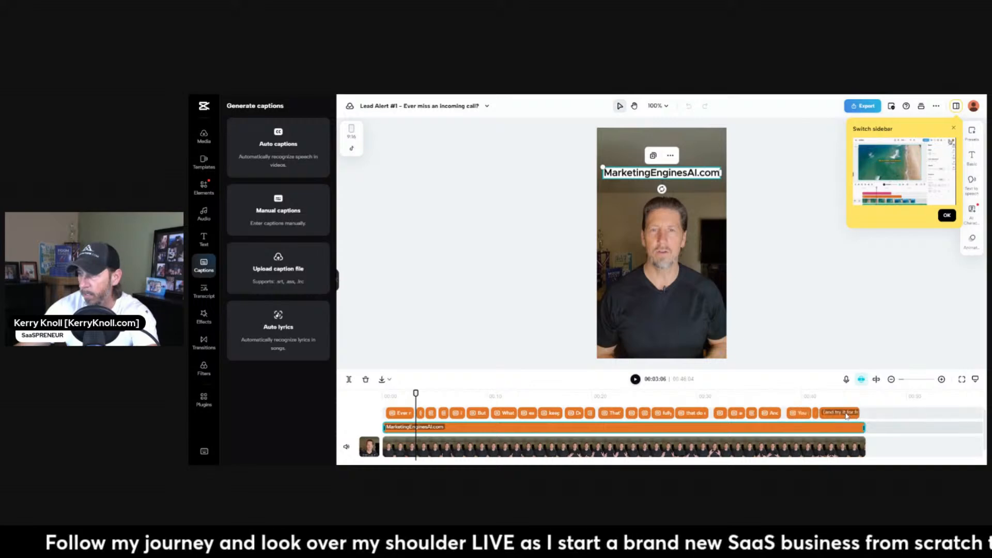
pyautogui.click(394, 413)
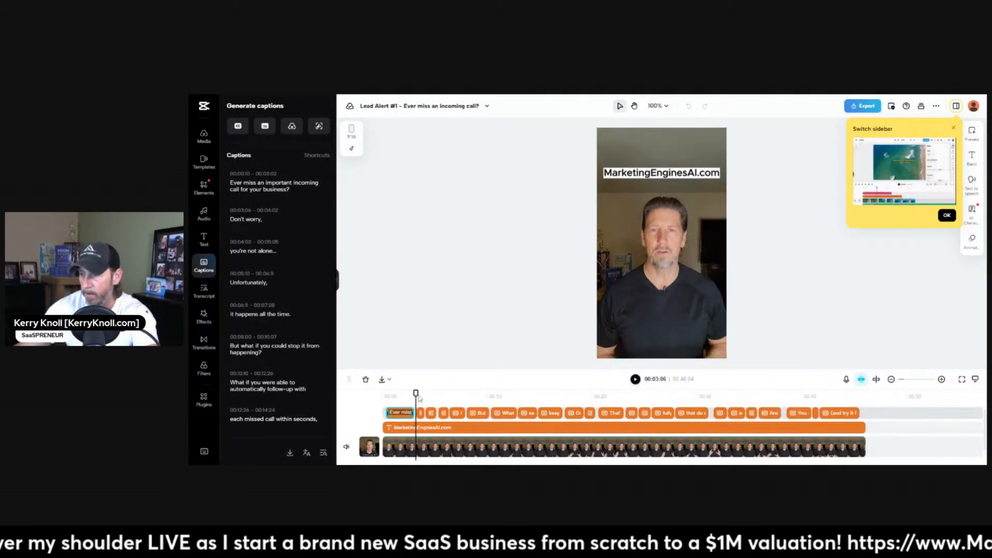
pyautogui.moveTo(416, 395); pyautogui.dragTo(412, 394)
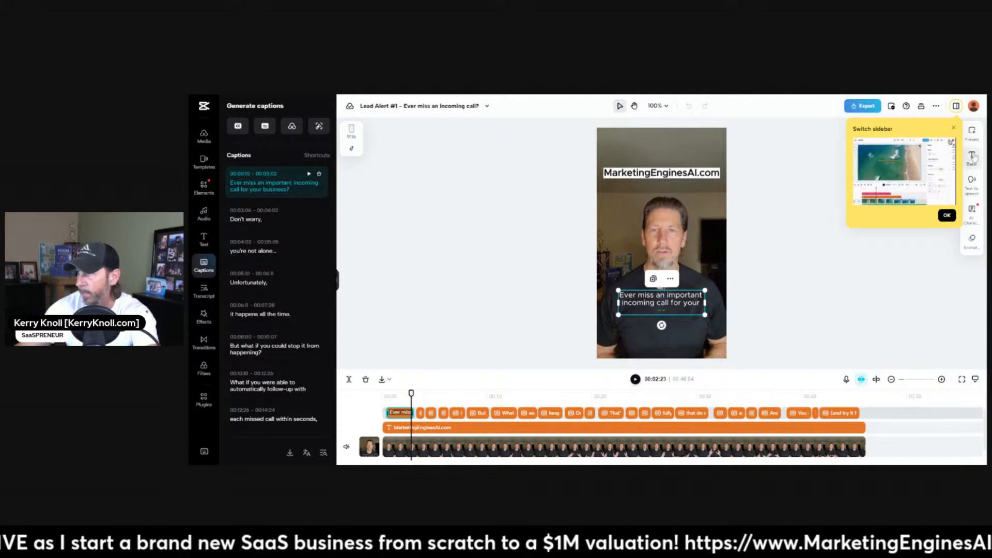
# Examine the selected caption's style preset and basic text settings, dismissing the Switch sidebar tip.
pyautogui.click(972, 135)
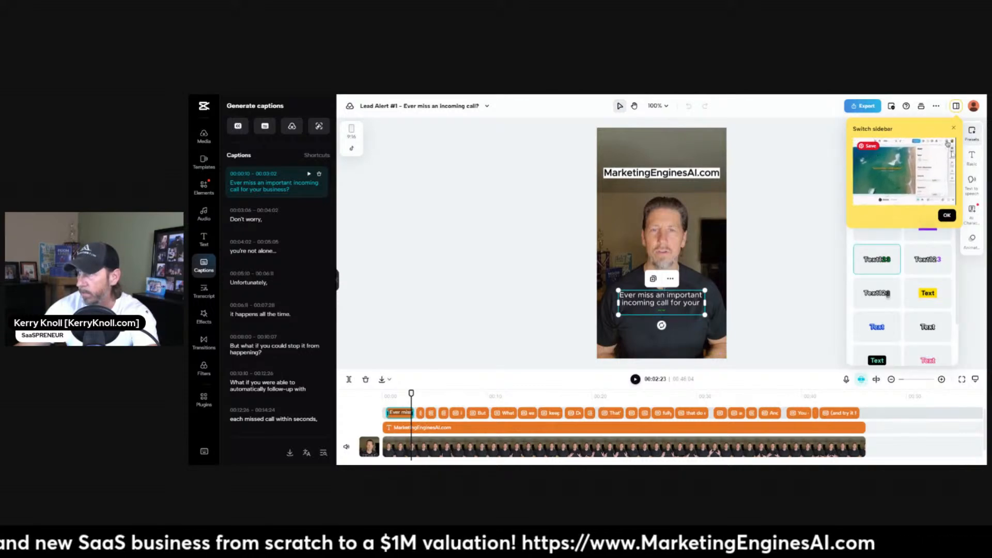
pyautogui.click(947, 217)
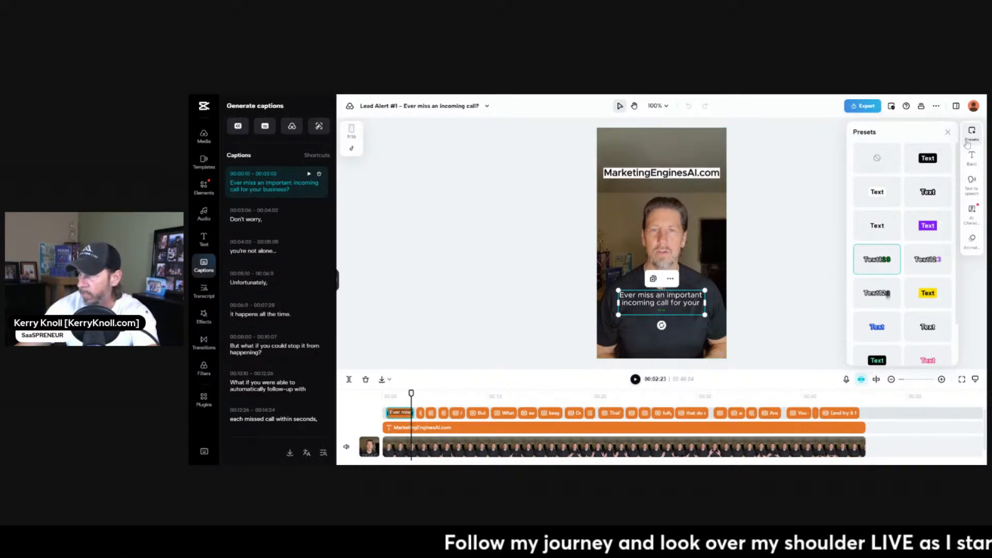
pyautogui.click(972, 158)
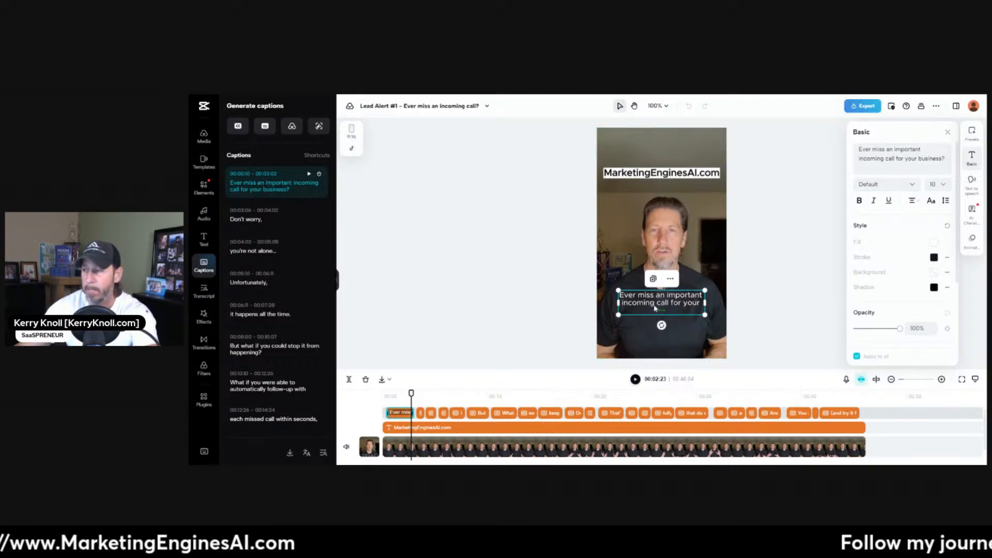
# Close the caption's basic settings, dismiss the export tip and view the video's sharing and download options.
pyautogui.click(948, 133)
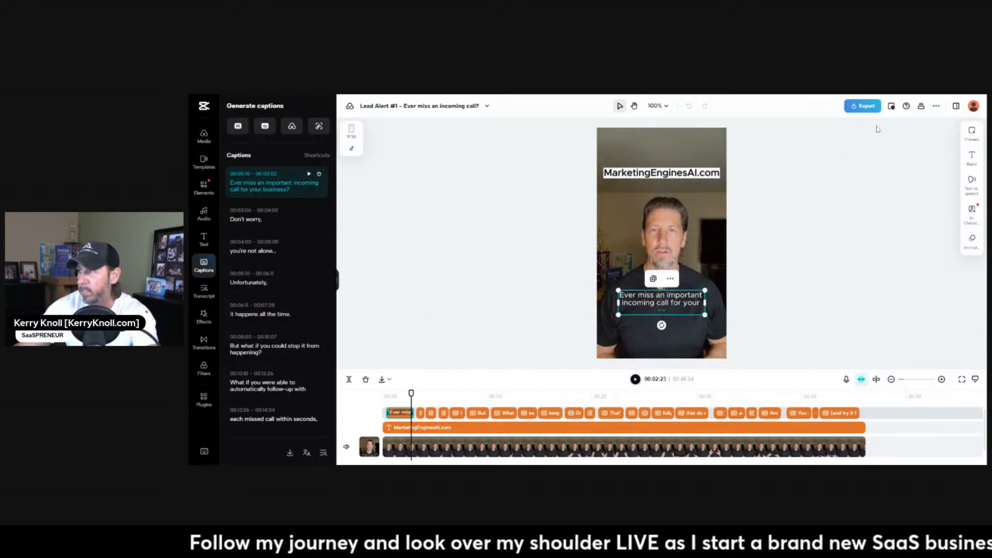
pyautogui.click(864, 107)
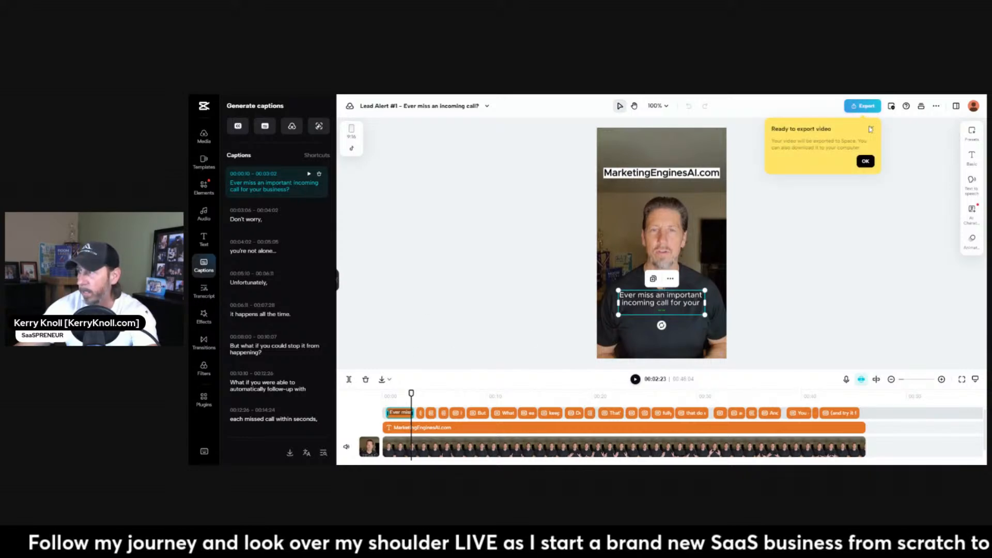
pyautogui.click(872, 128)
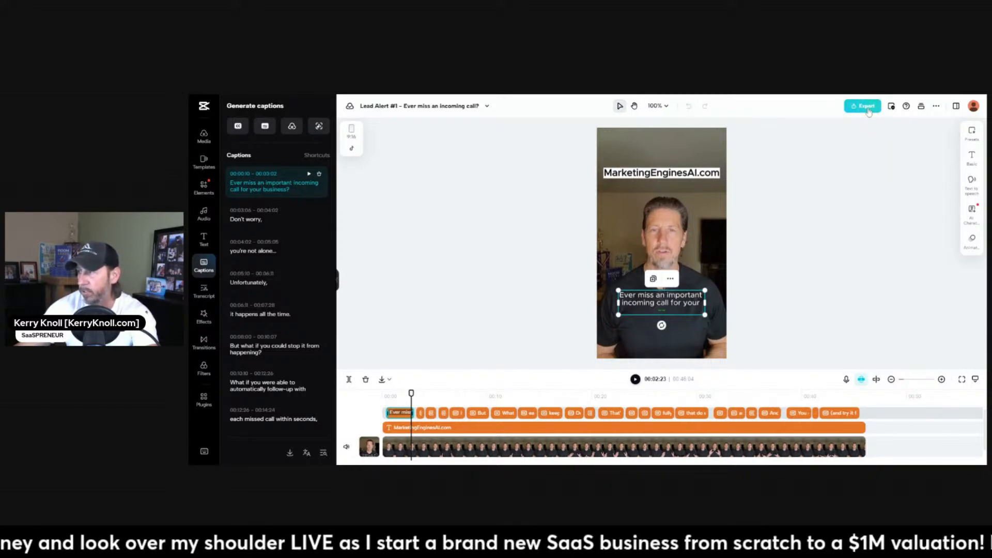
pyautogui.click(868, 108)
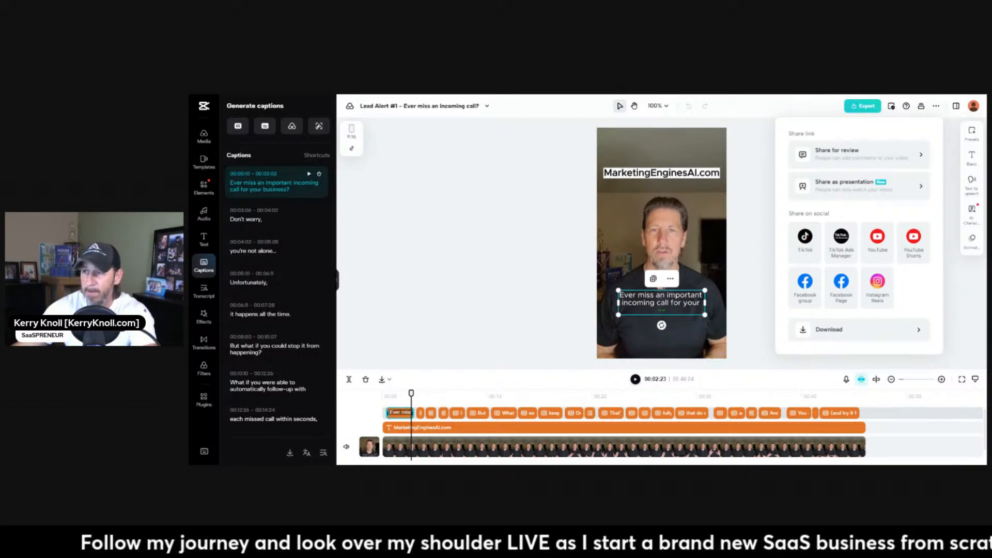
# Switch to the Missed Call Text Back scripts in Google Docs, and view the YouTube channel's home page with its launch banner.
pyautogui.hotkey('ctrl', 'Tab')
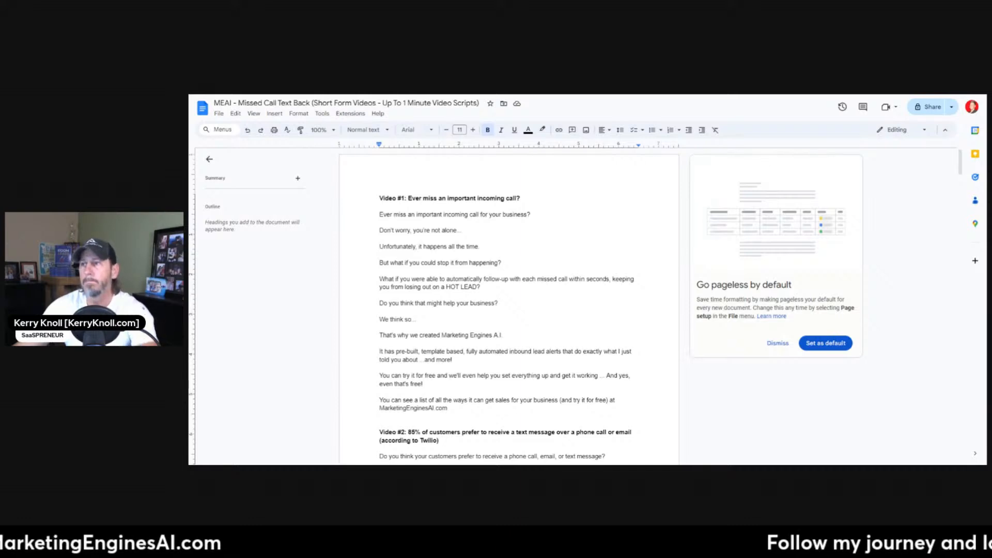
pyautogui.click(350, 99)
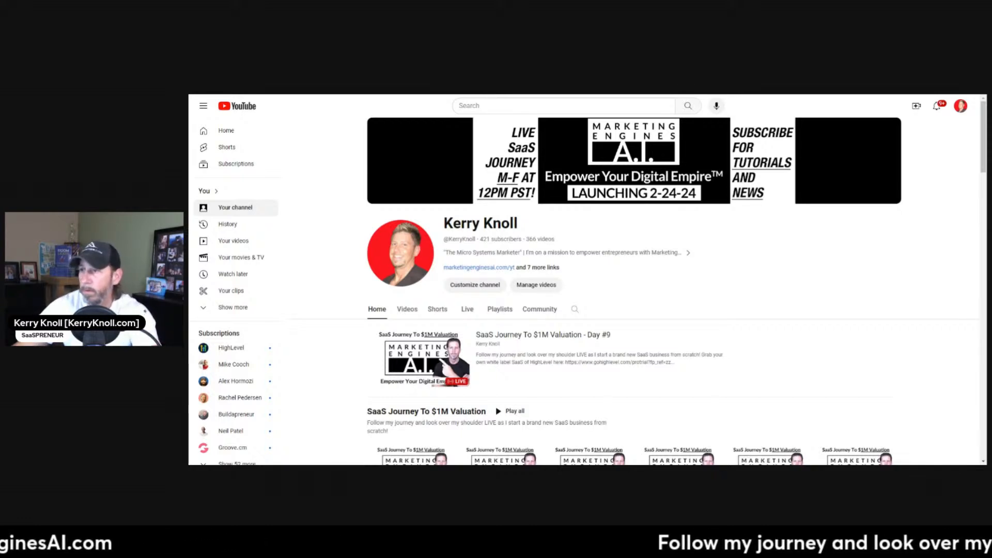
# Switch to the Instagram profile and highlight its bio text about Marketing Engines A.I.
pyautogui.hotkey('ctrl', 'Tab')
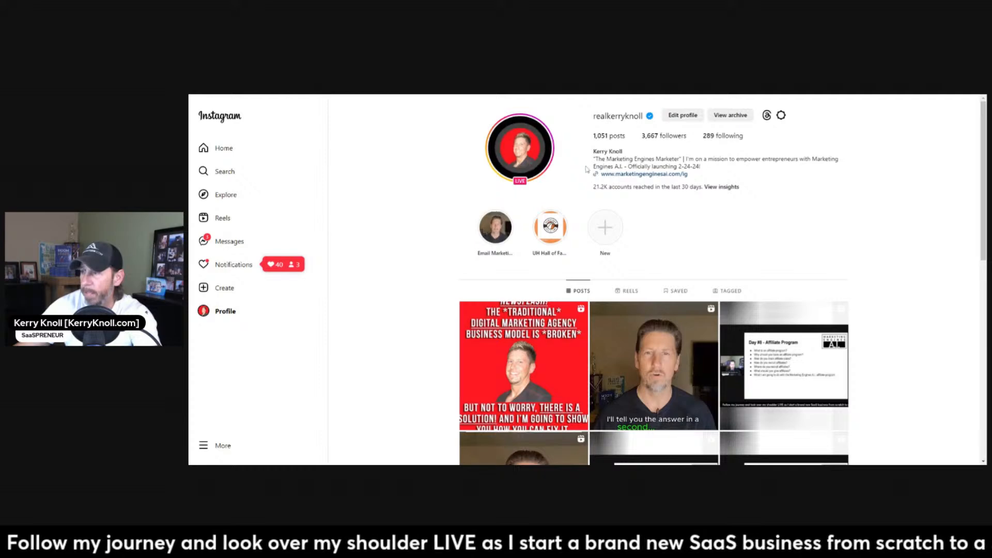
pyautogui.moveTo(593, 159); pyautogui.dragTo(704, 169)
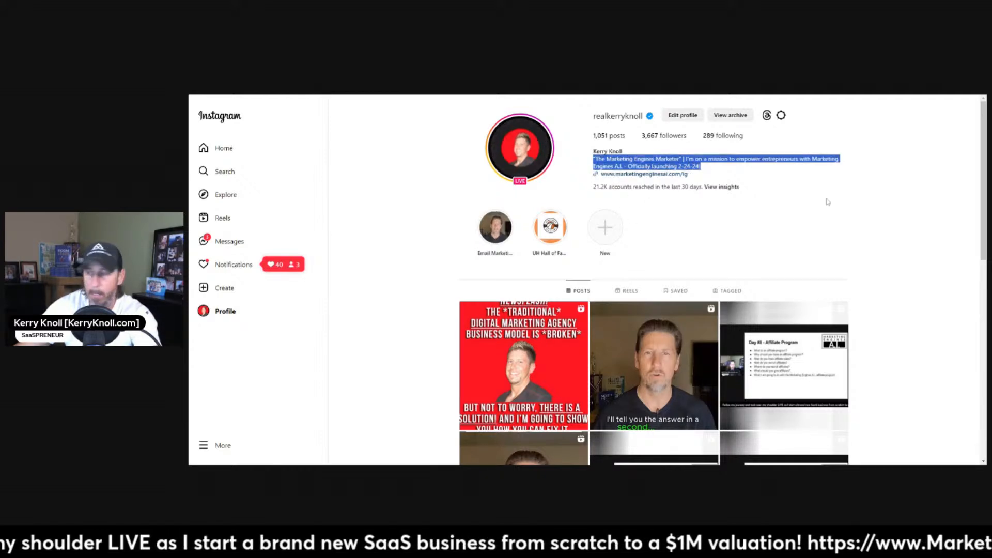
pyautogui.click(810, 95)
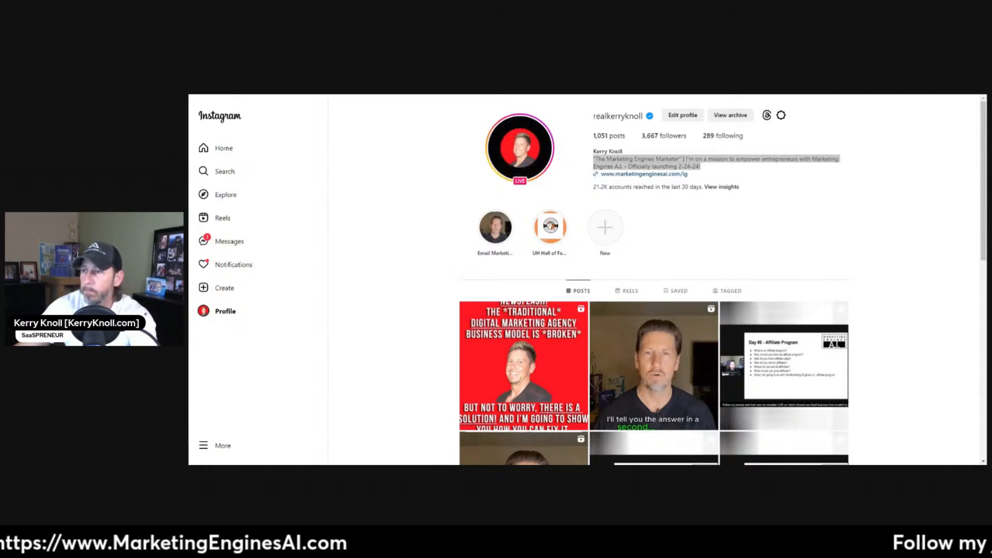
# Switch to the Facebook profile and review its cover photo, intro and website link.
pyautogui.hotkey('ctrl', 'Tab')
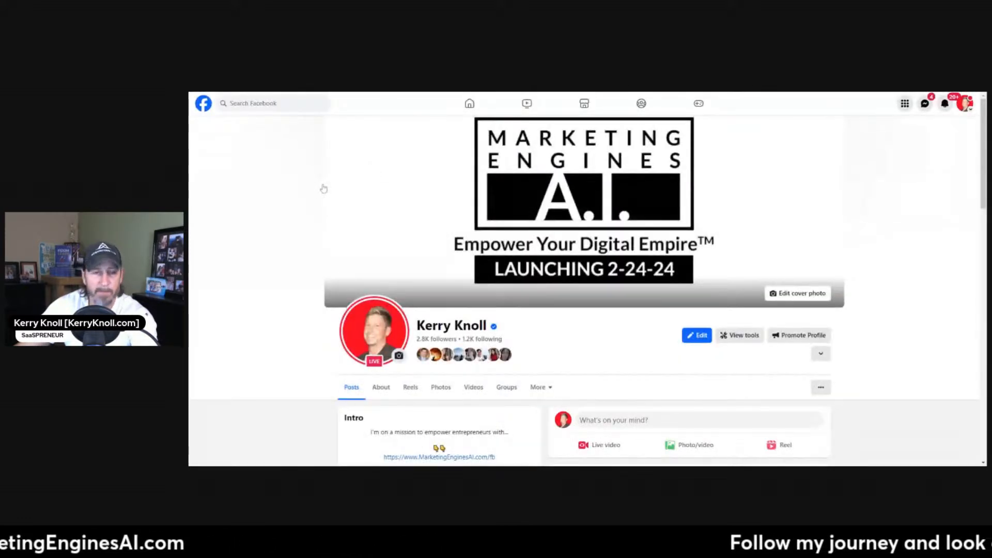
pyautogui.scroll(-3, 324, 188)
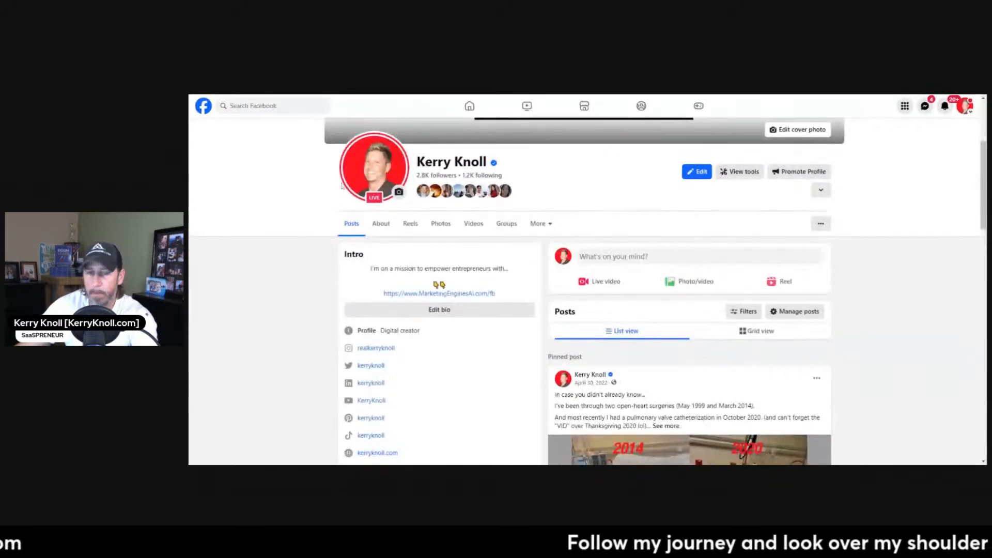
pyautogui.scroll(3, 343, 187)
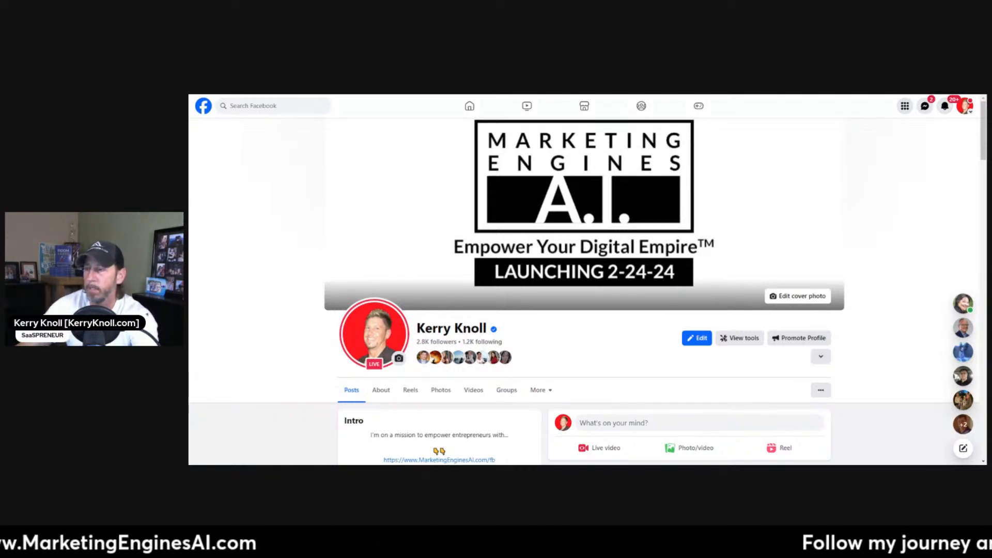
# View the X profile's branding, switch to the LinkedIn profile and reload it to show its banner in place of the live video.
pyautogui.hotkey('ctrl', 'Tab')
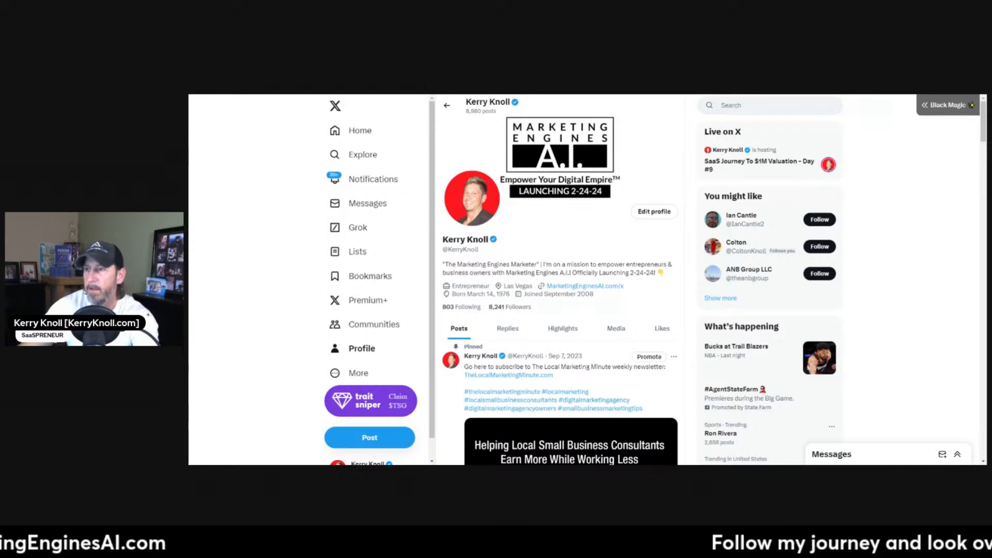
pyautogui.hotkey('ctrl', 'Tab')
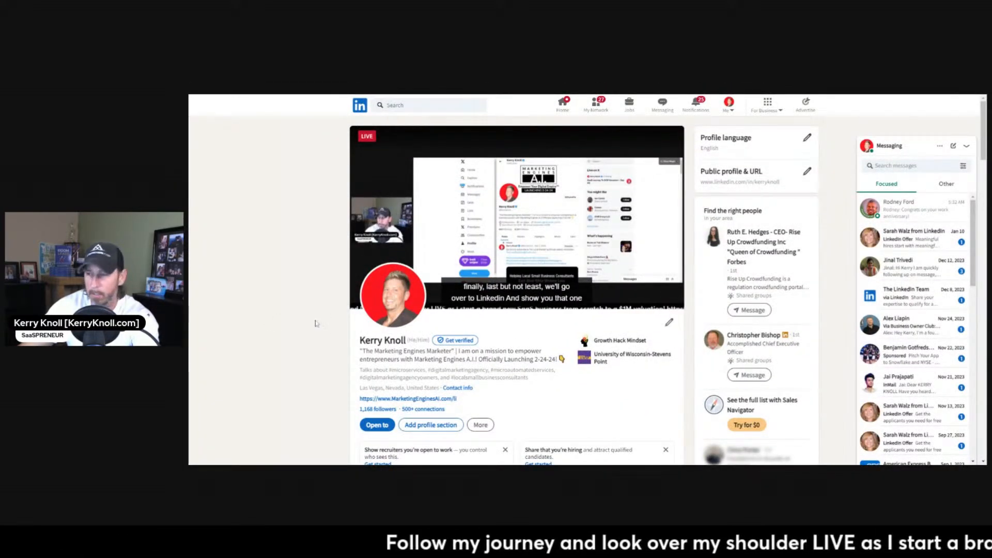
pyautogui.moveTo(550, 272)
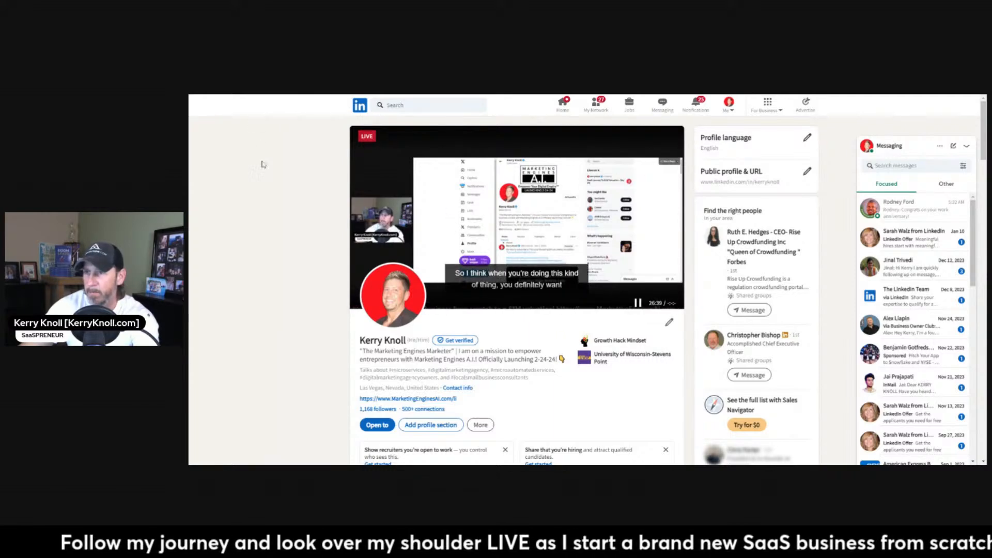
pyautogui.press('F5')
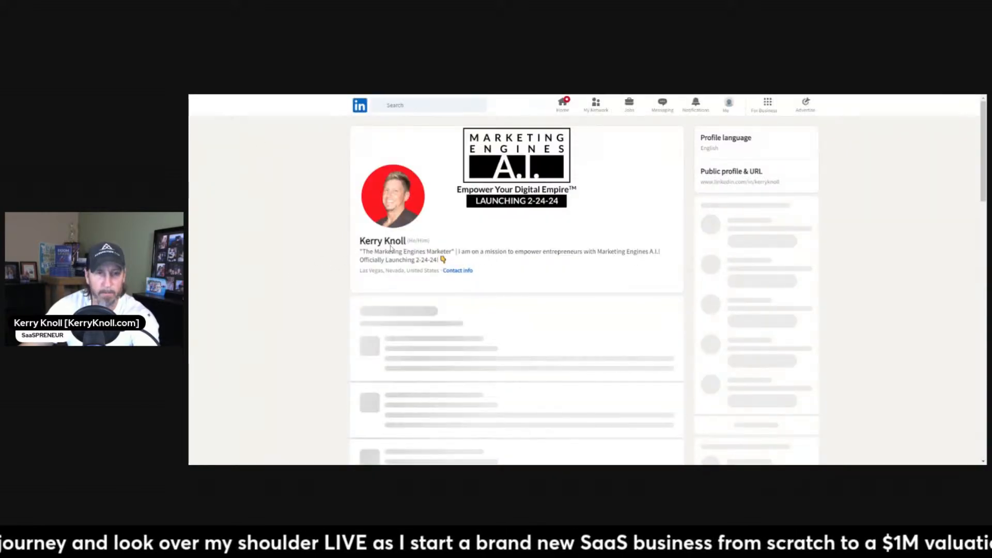